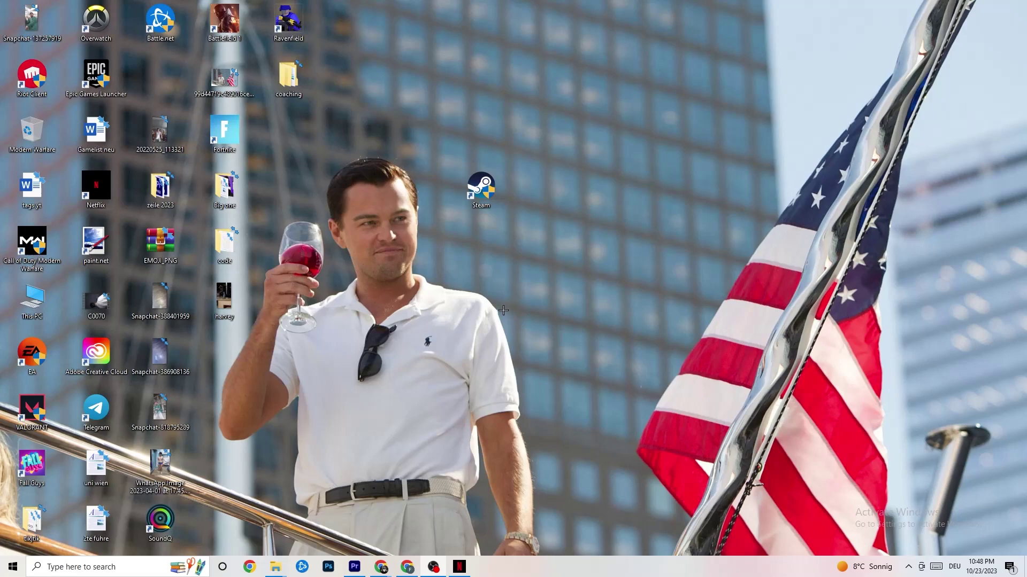
# Check the Windows Update and Troubleshoot pages of the Update & Security settings, and minimize the settings window
pyautogui.click(3, 573)
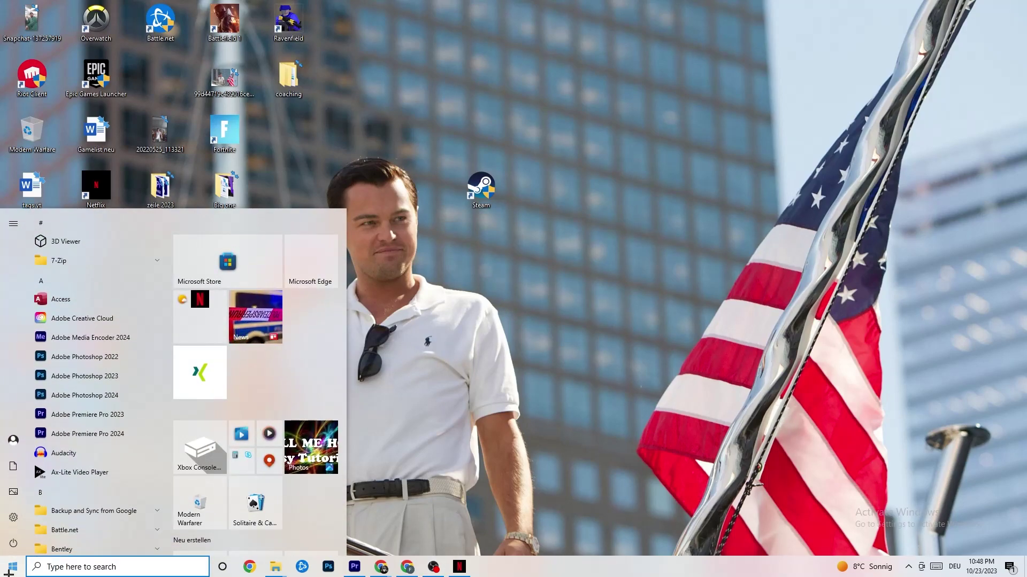
pyautogui.click(14, 518)
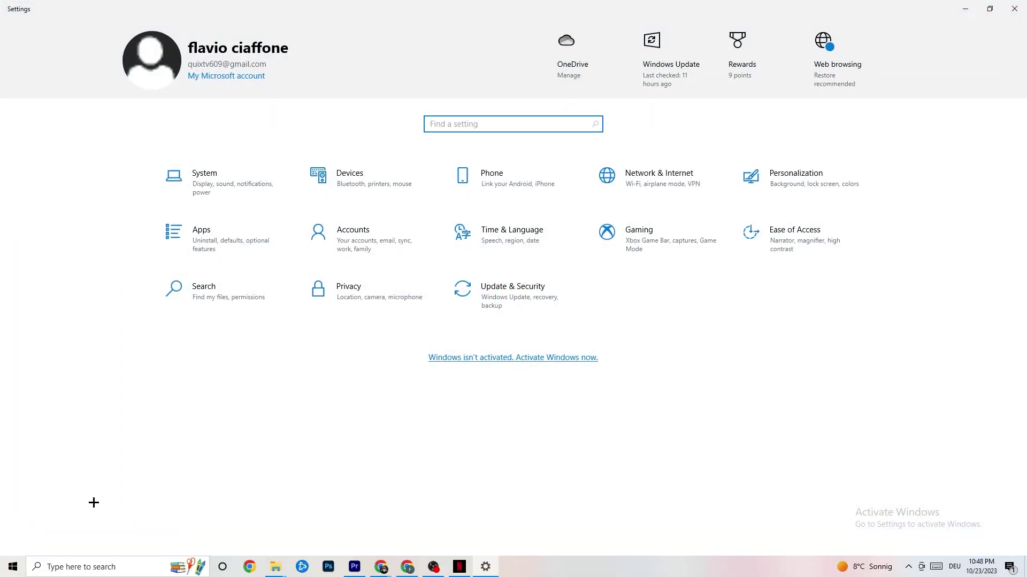
pyautogui.click(496, 308)
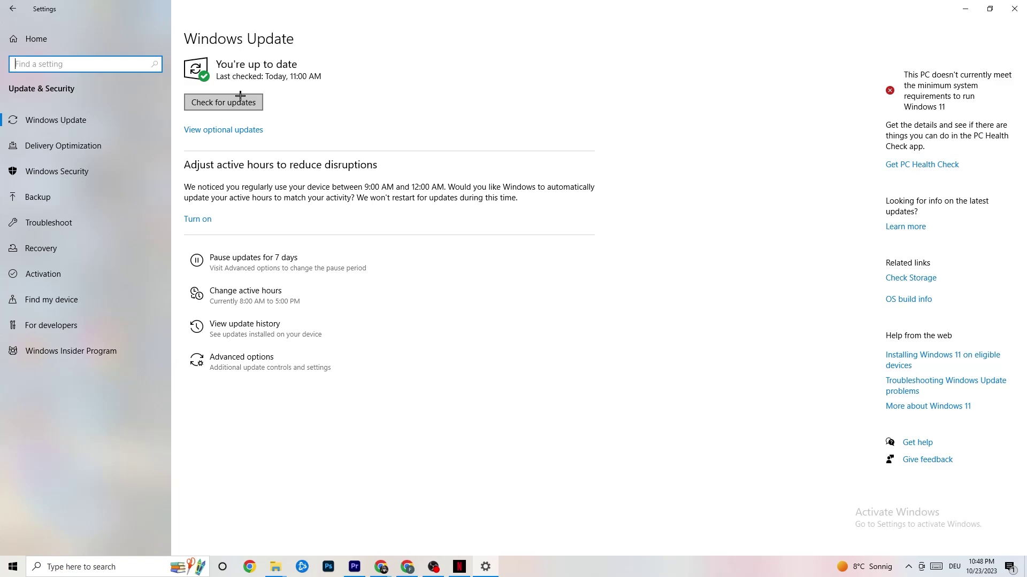
pyautogui.click(305, 69)
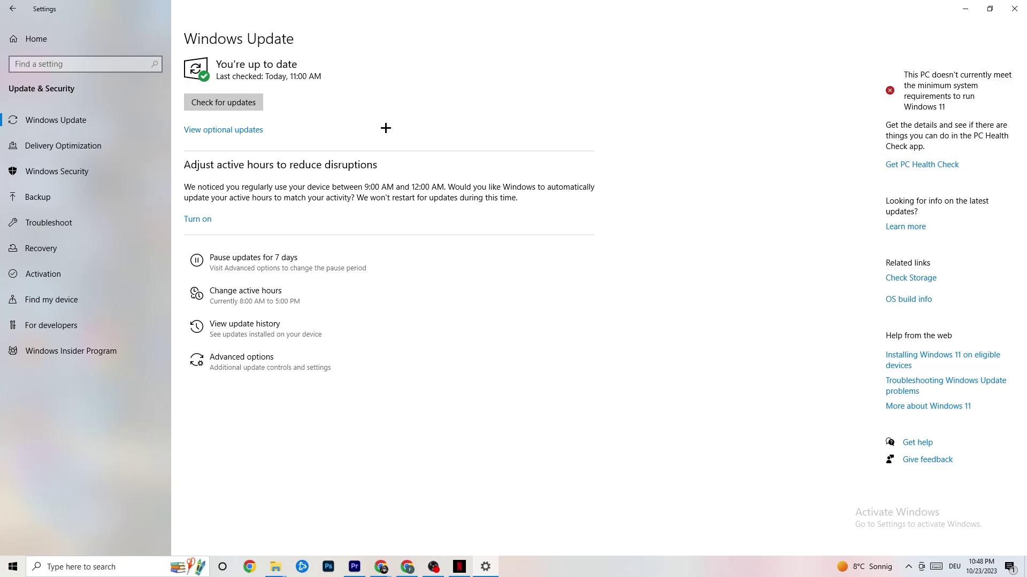
pyautogui.click(65, 223)
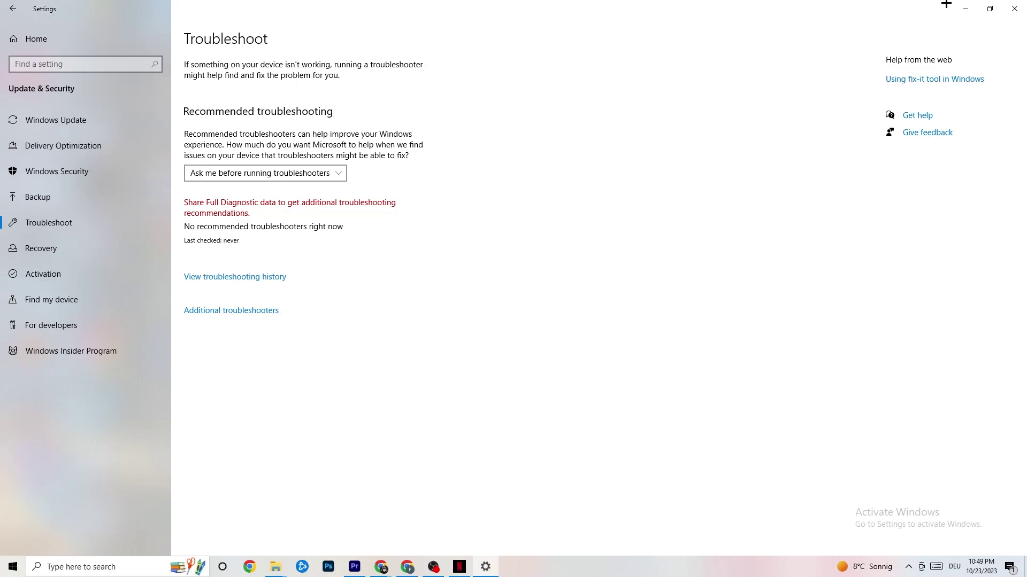
pyautogui.click(965, 9)
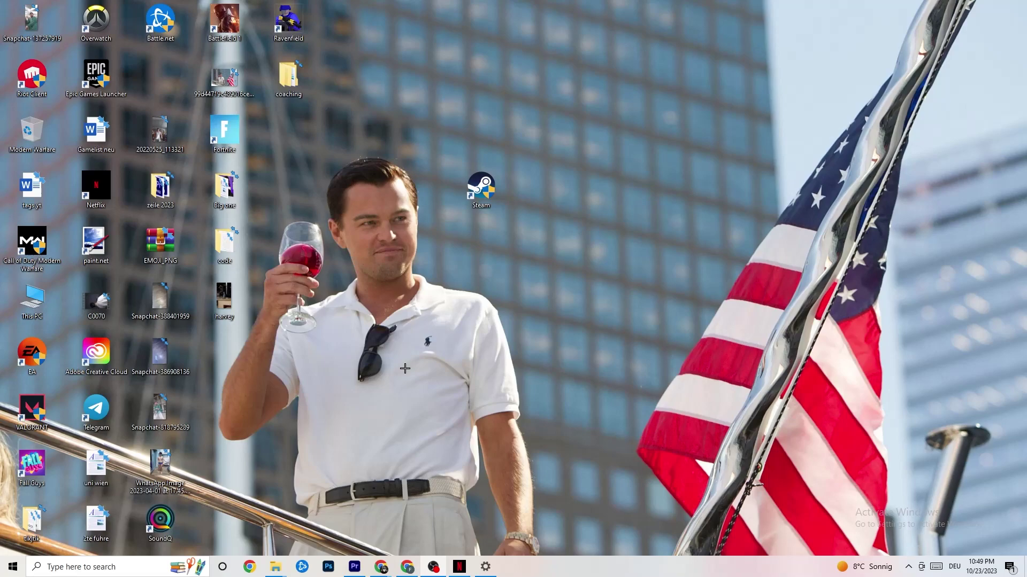
pyautogui.moveTo(477, 187); pyautogui.dragTo(505, 241)
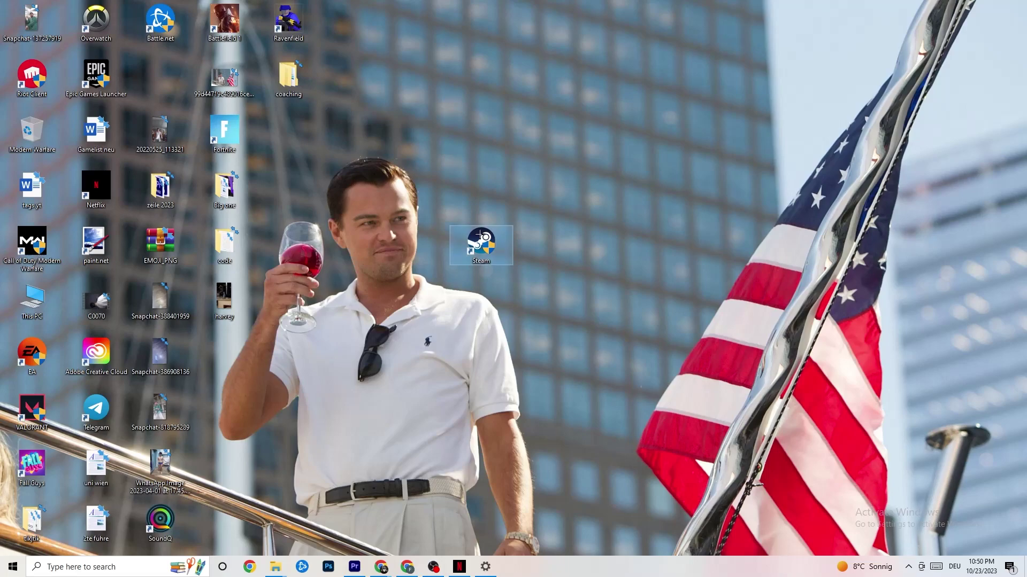
pyautogui.rightClick(487, 242)
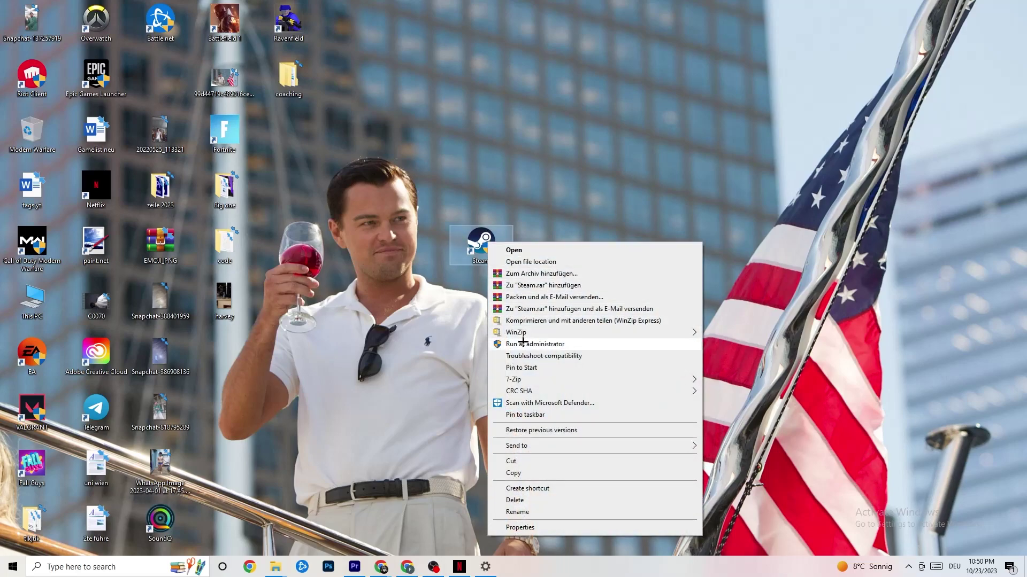
pyautogui.click(394, 322)
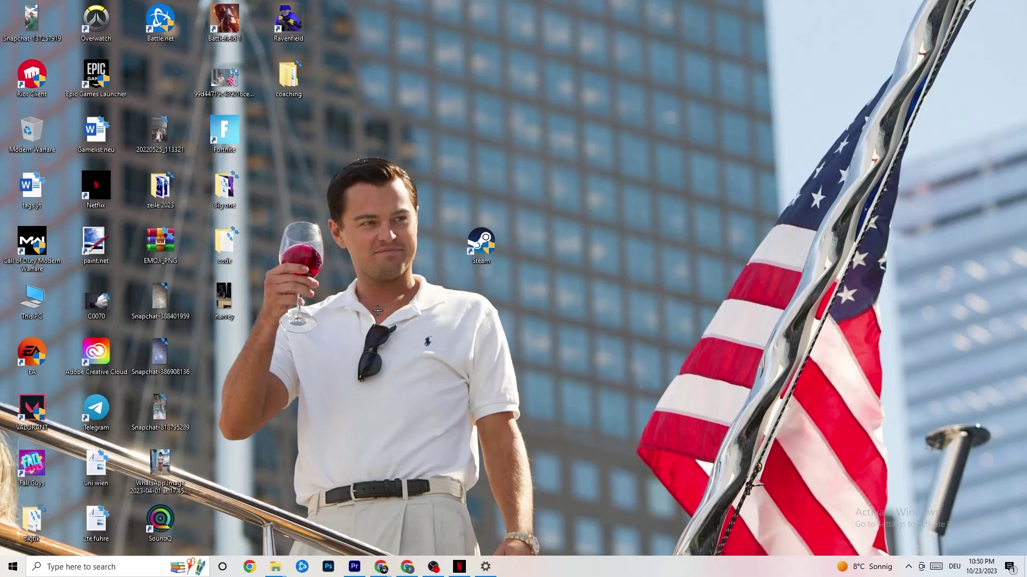
pyautogui.moveTo(495, 254); pyautogui.dragTo(472, 184)
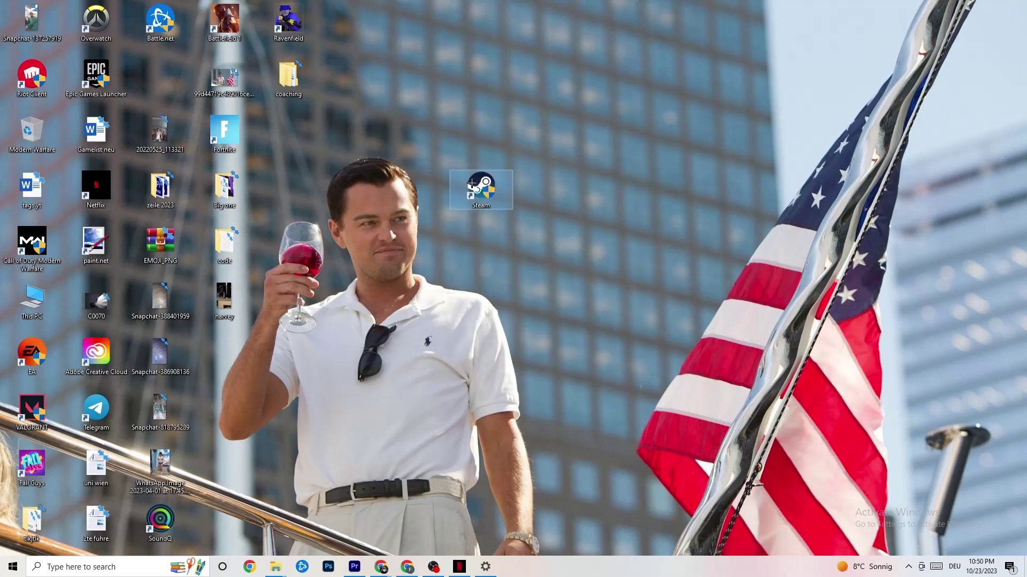
# Review the Steam shortcut's compatibility properties, including the Windows versions offered for compatibility mode, and confirm the dialog
pyautogui.rightClick(472, 184)
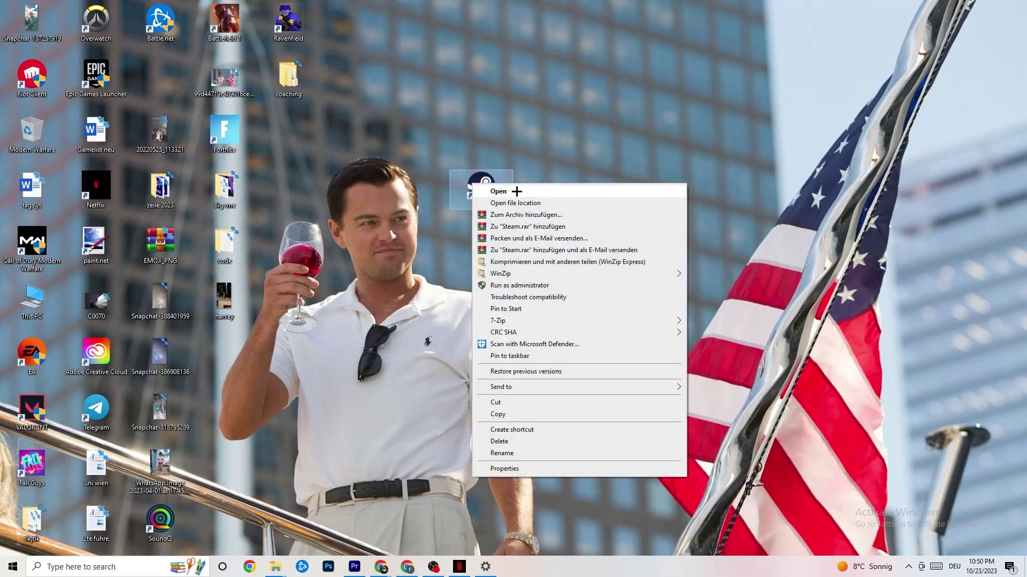
pyautogui.click(513, 471)
pyautogui.moveTo(553, 192); pyautogui.dragTo(498, 90)
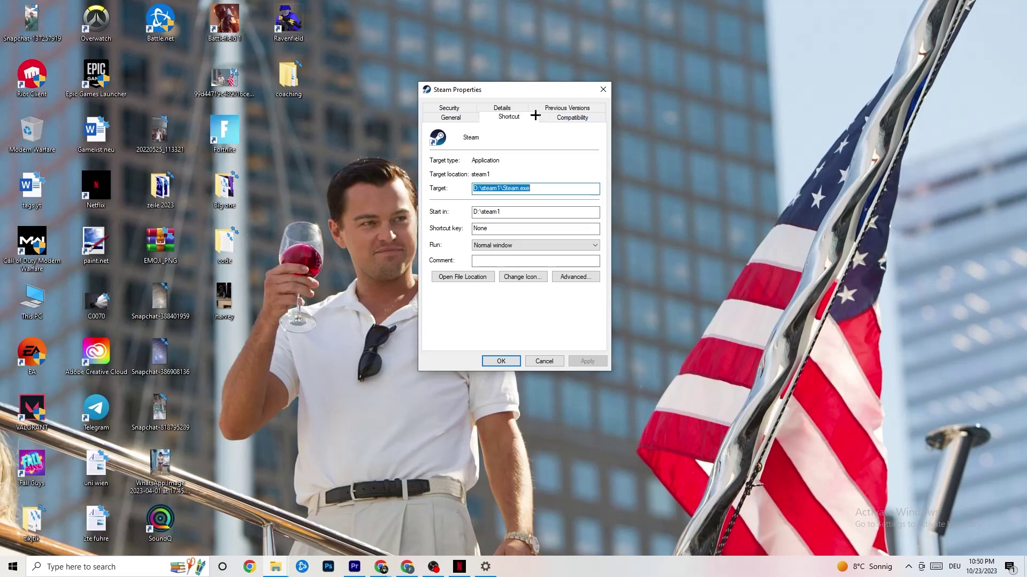
pyautogui.click(568, 117)
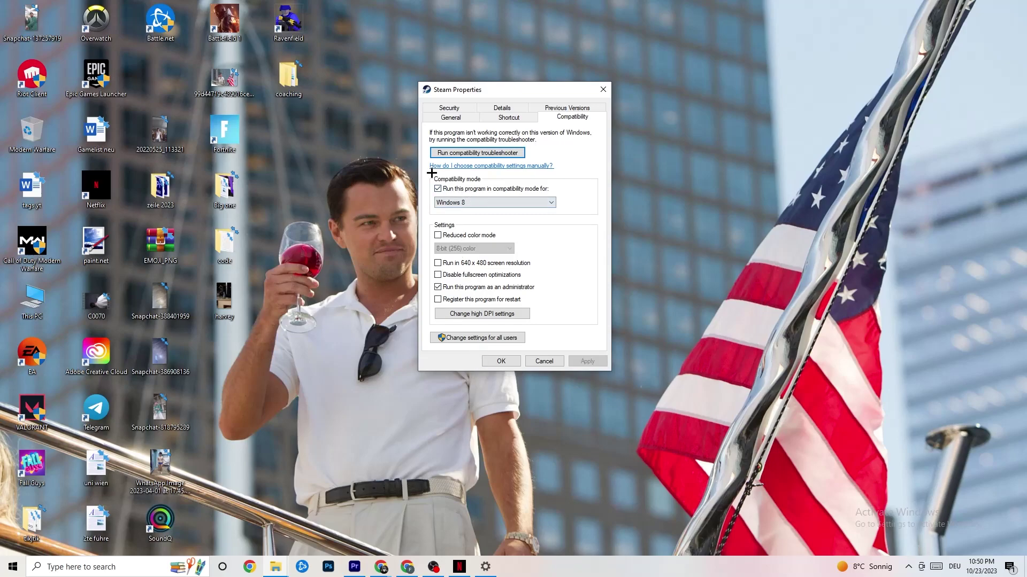
pyautogui.click(437, 188)
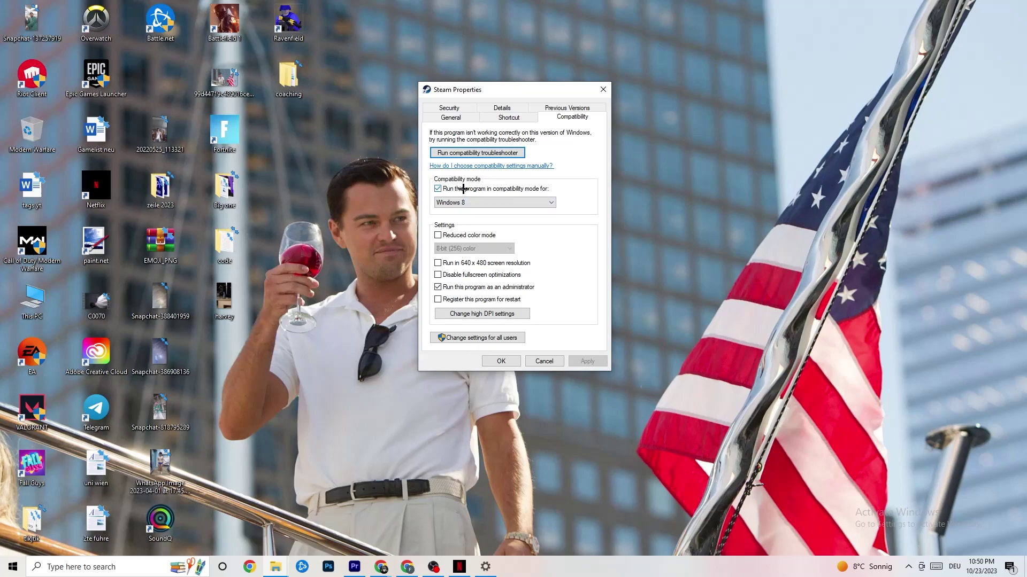
pyautogui.click(519, 200)
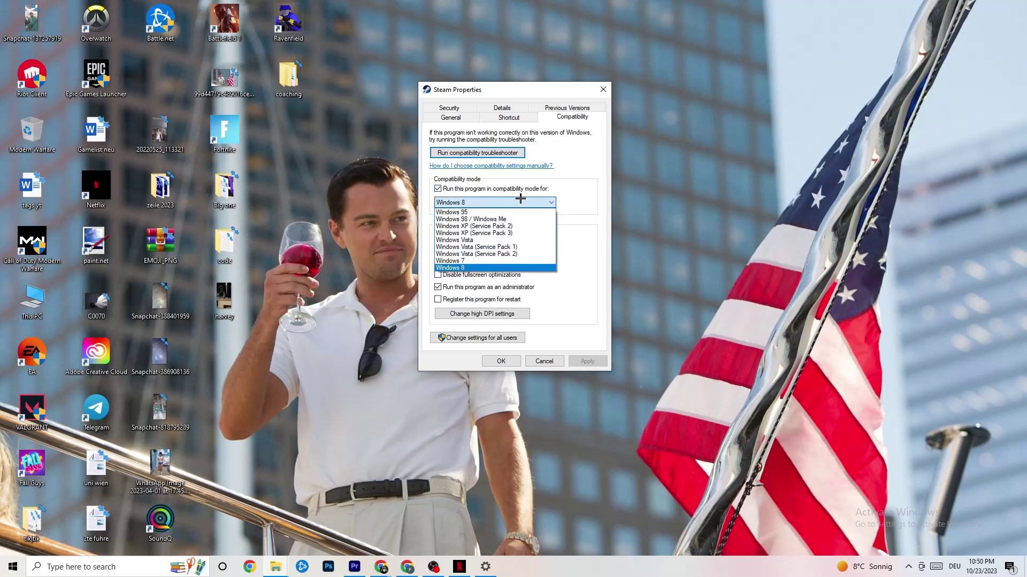
pyautogui.click(574, 220)
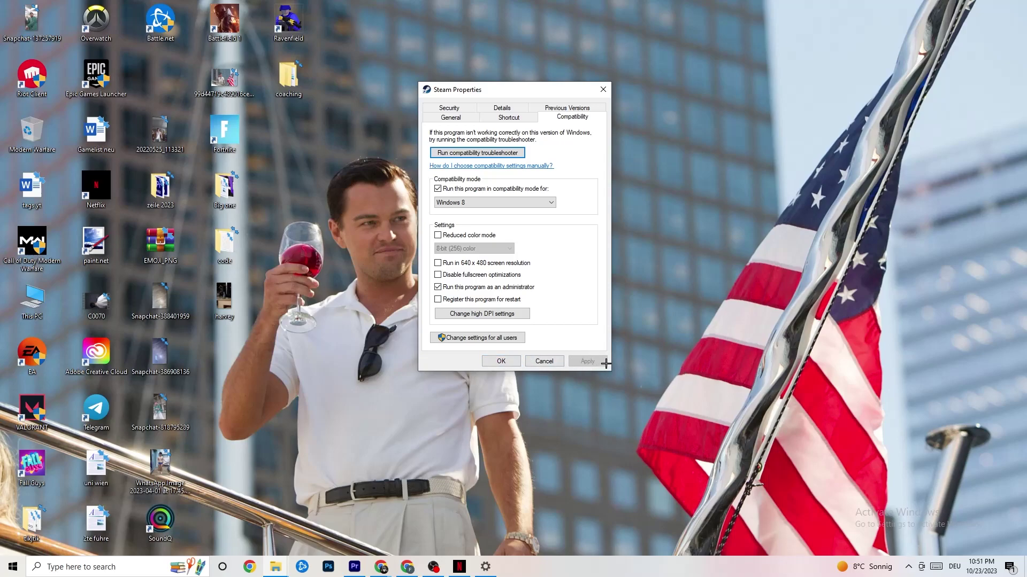
pyautogui.click(503, 362)
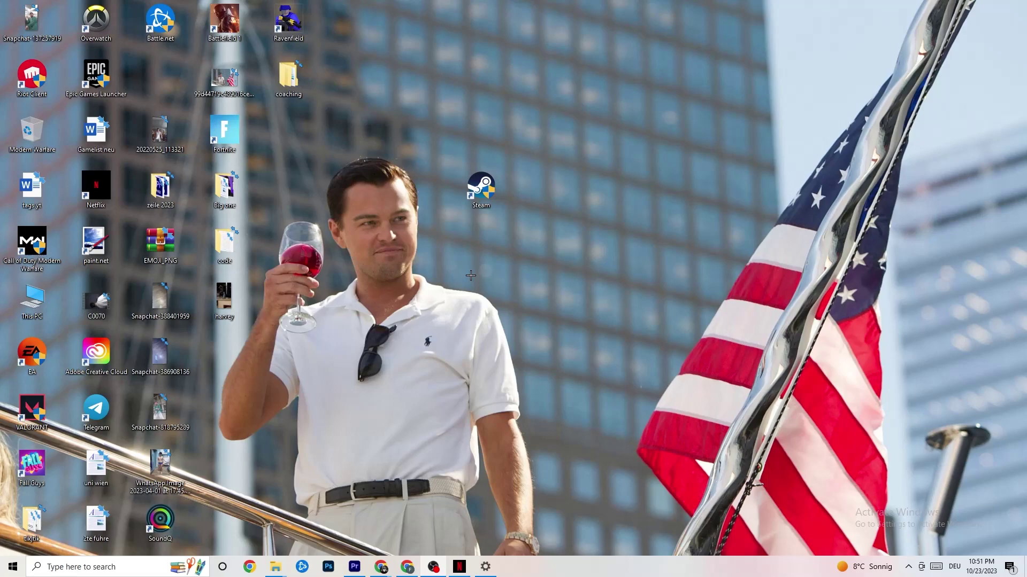
pyautogui.rightClick(463, 192)
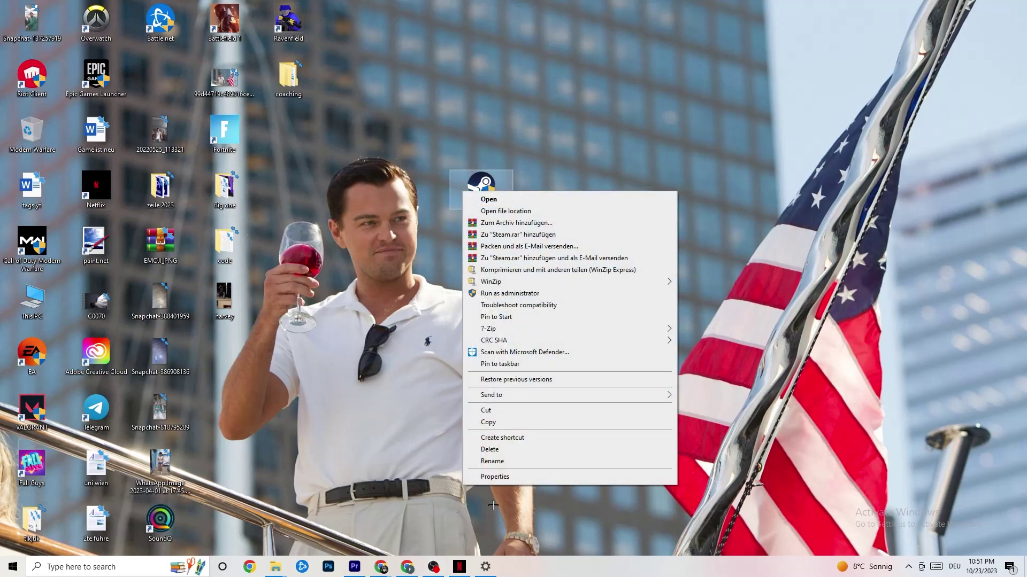
pyautogui.click(377, 237)
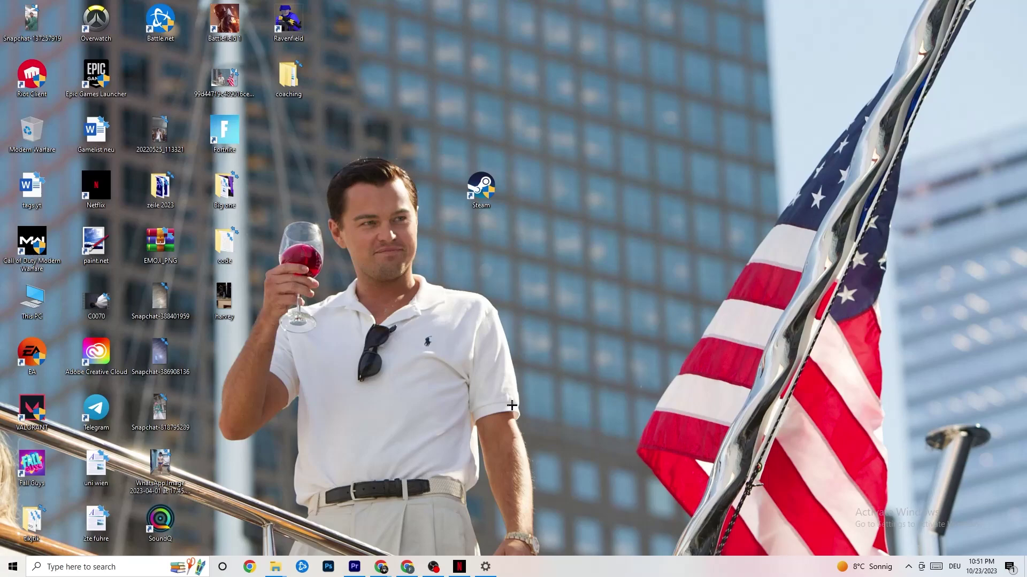
# Check the System display settings in Windows Settings, including the scaling choices for text, apps and other items
pyautogui.click(13, 566)
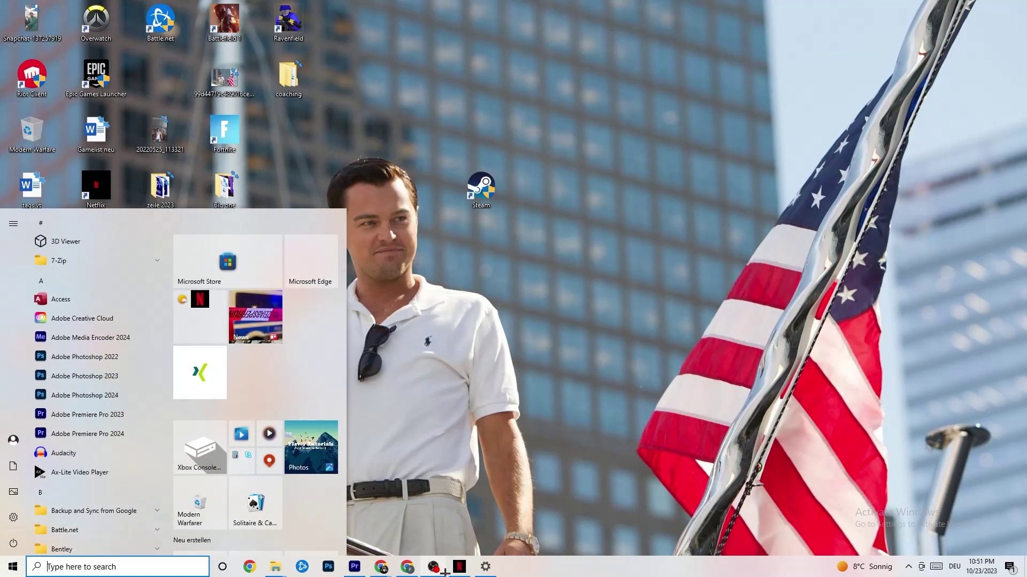
pyautogui.click(485, 567)
pyautogui.click(1, 11)
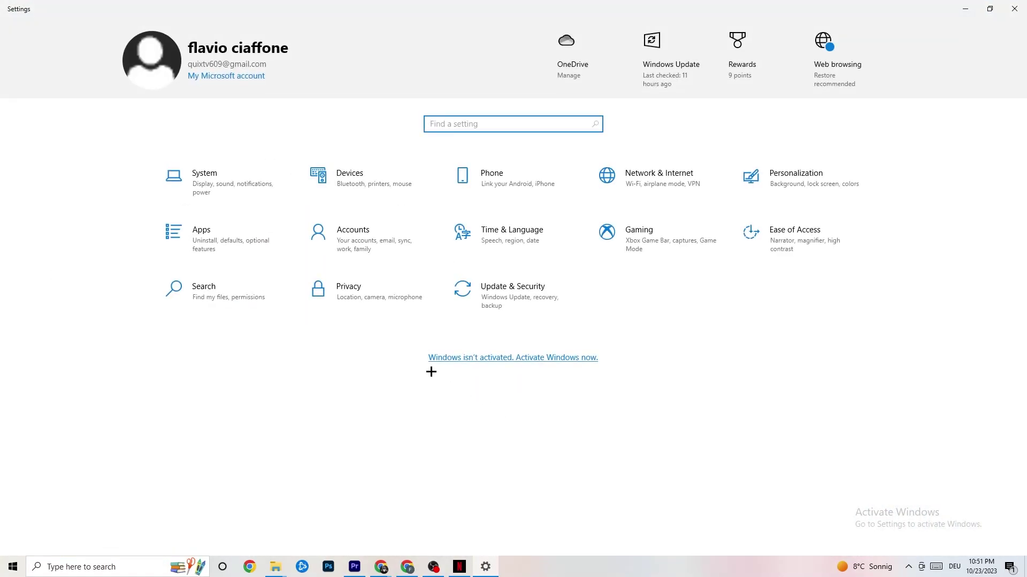
pyautogui.click(245, 198)
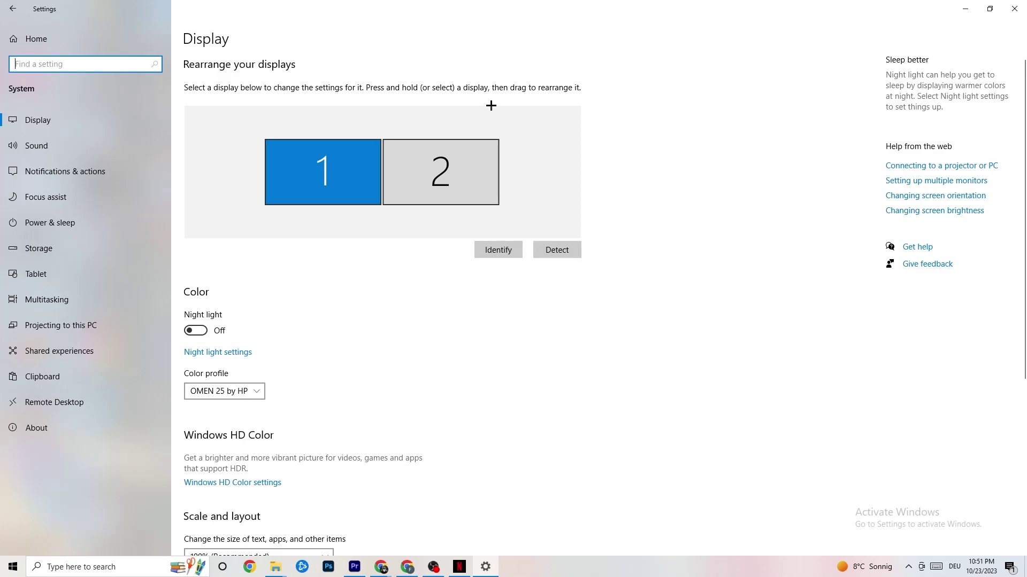
pyautogui.scroll(-4, 294, 217)
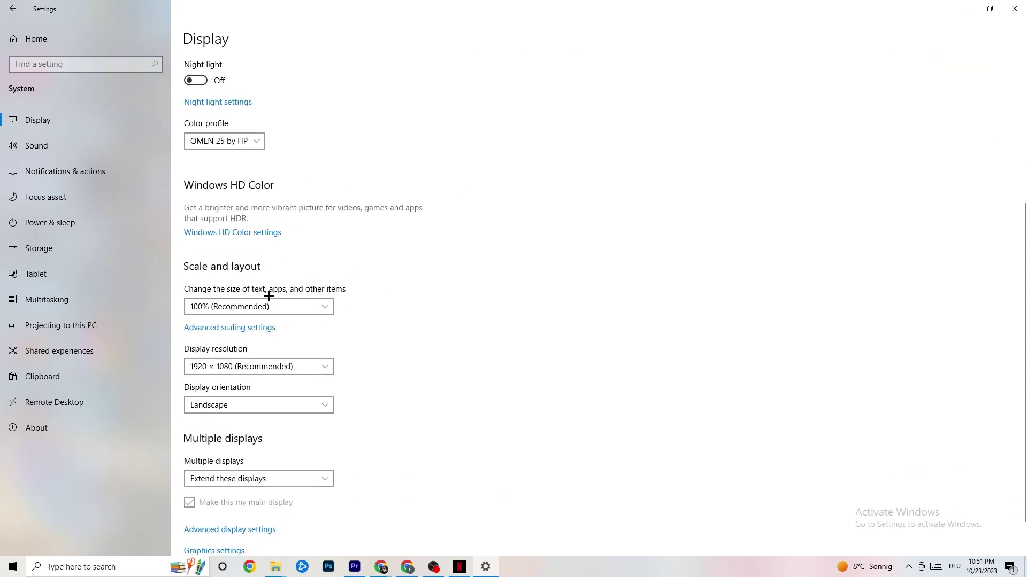
pyautogui.click(313, 301)
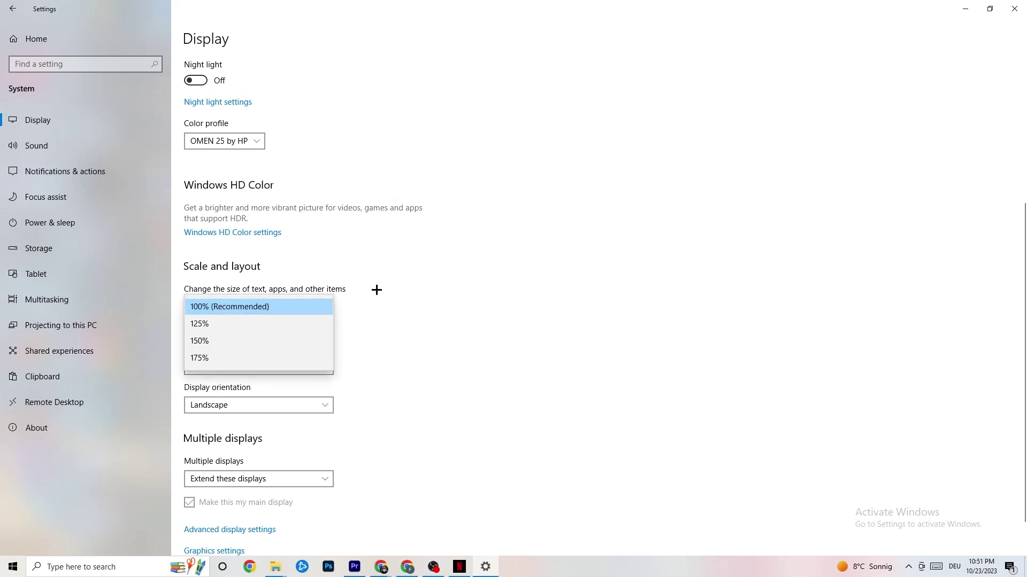
pyautogui.click(465, 261)
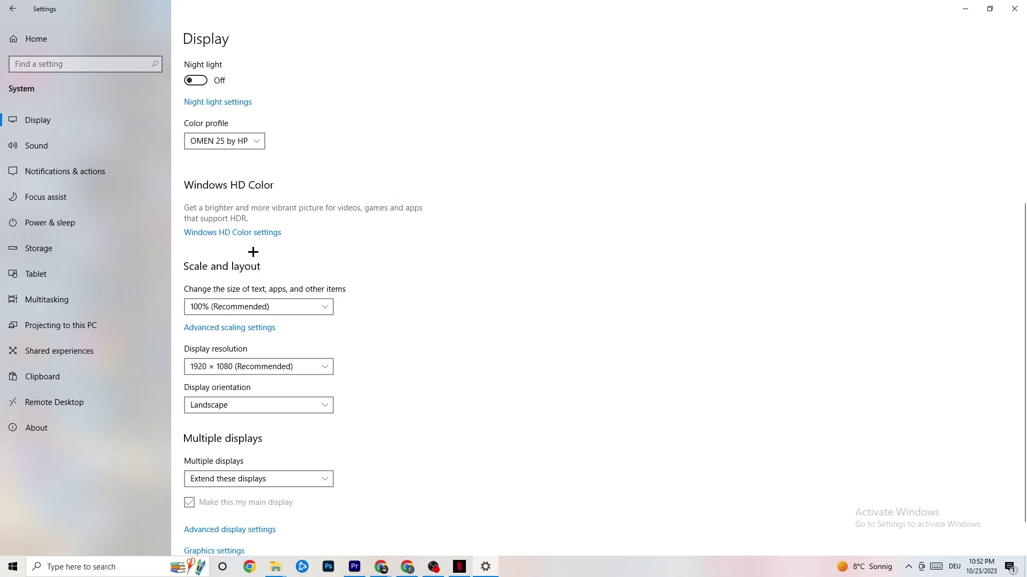
# Review the available power plans through the additional power settings of Power & sleep, and close Power Options
pyautogui.click(68, 221)
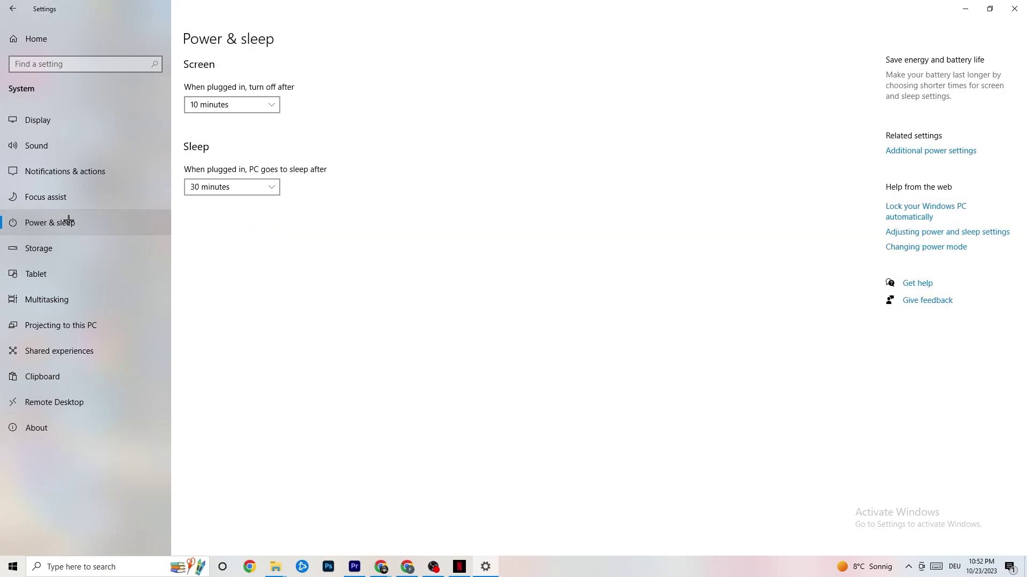
pyautogui.click(941, 152)
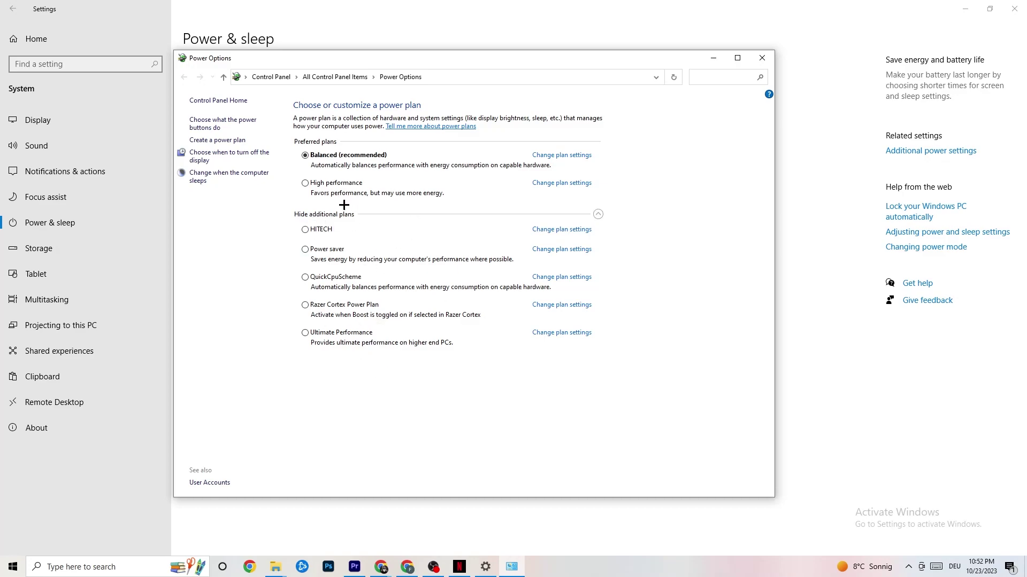
pyautogui.click(760, 61)
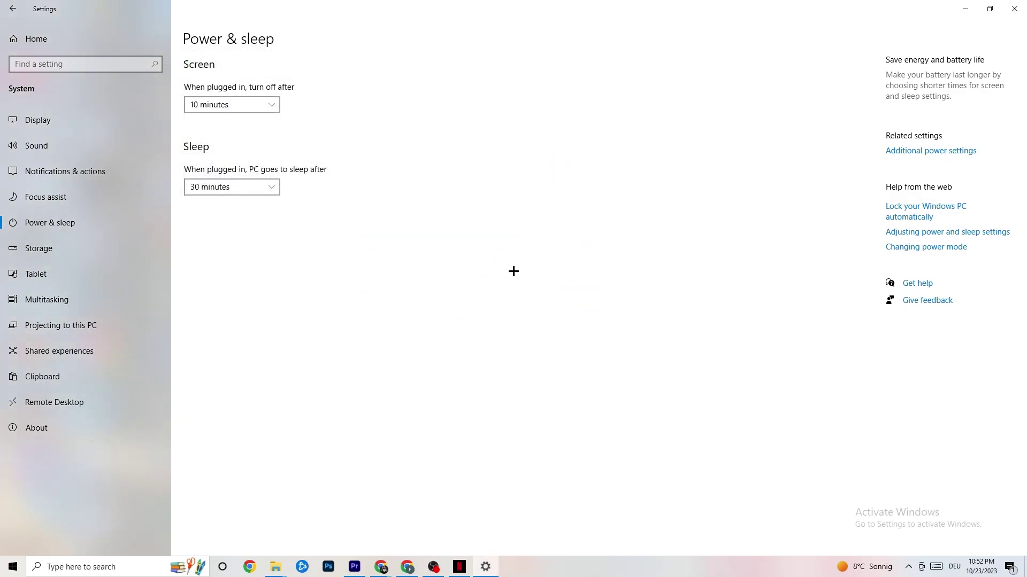
# Examine the Storage Sense configuration, including its run frequency and recycle bin cleanup interval, and return to the Storage page
pyautogui.click(49, 248)
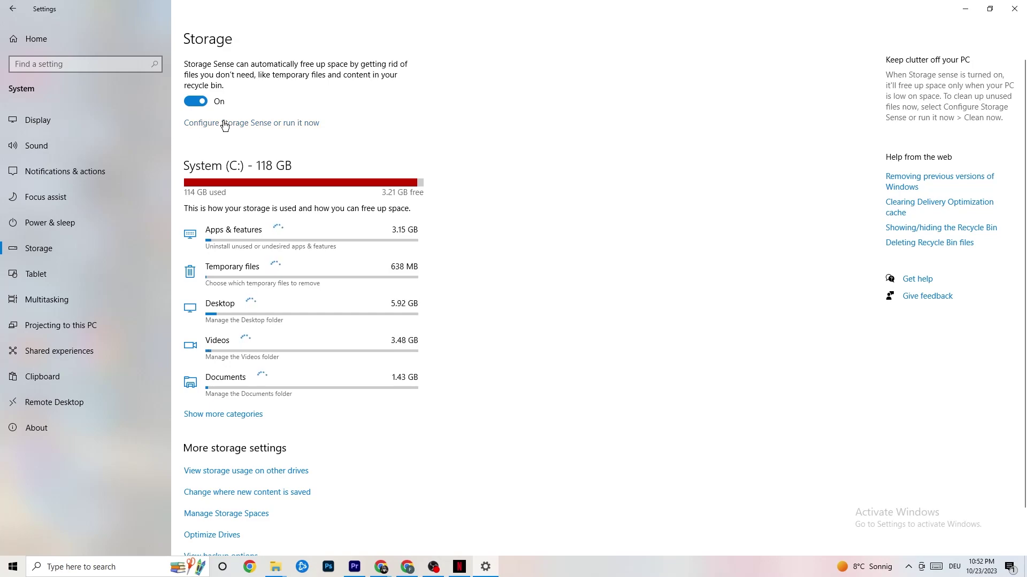
pyautogui.click(289, 123)
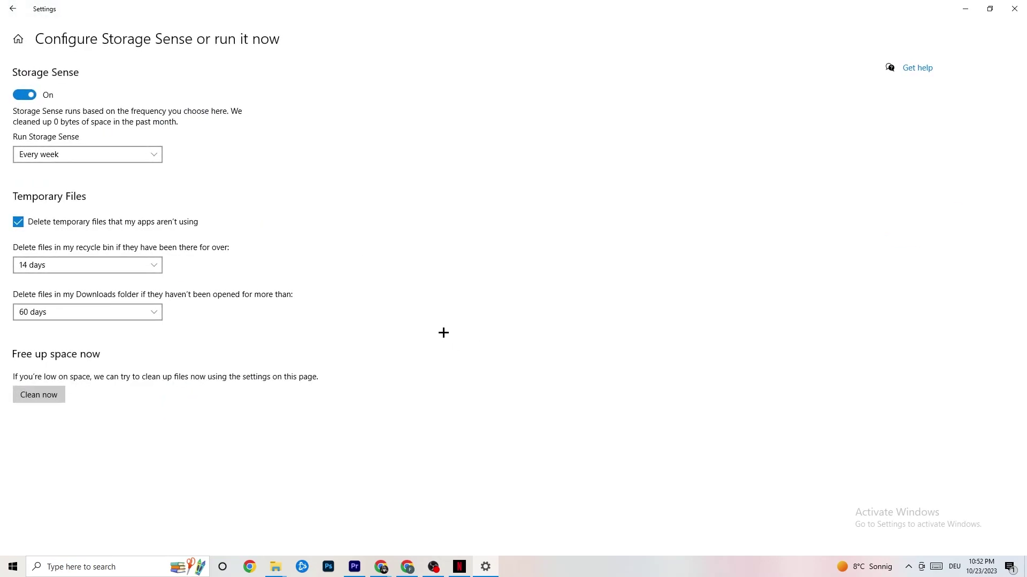
pyautogui.click(150, 154)
pyautogui.click(299, 259)
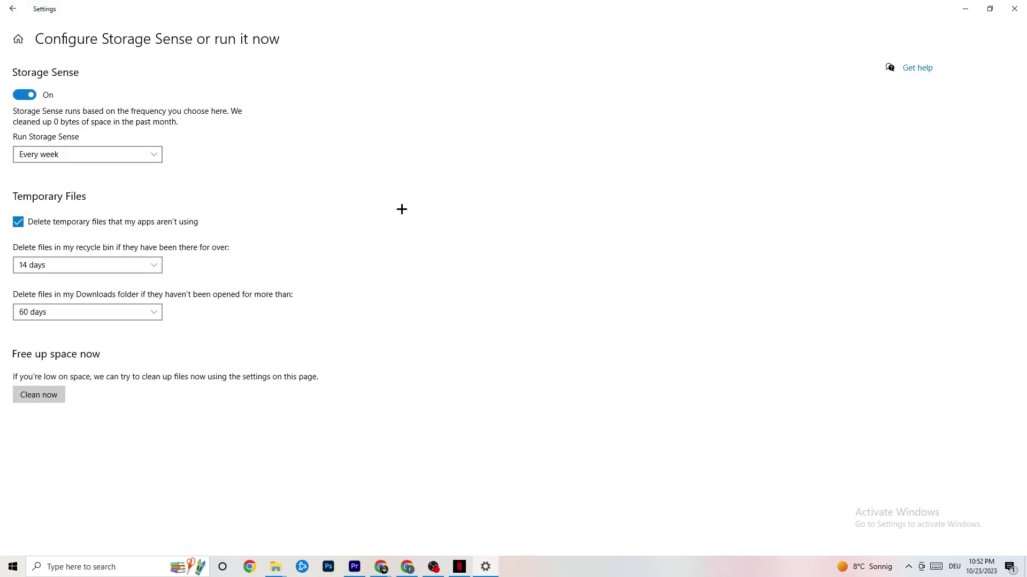
pyautogui.click(78, 155)
pyautogui.click(388, 89)
pyautogui.click(150, 265)
pyautogui.click(296, 263)
pyautogui.click(12, 8)
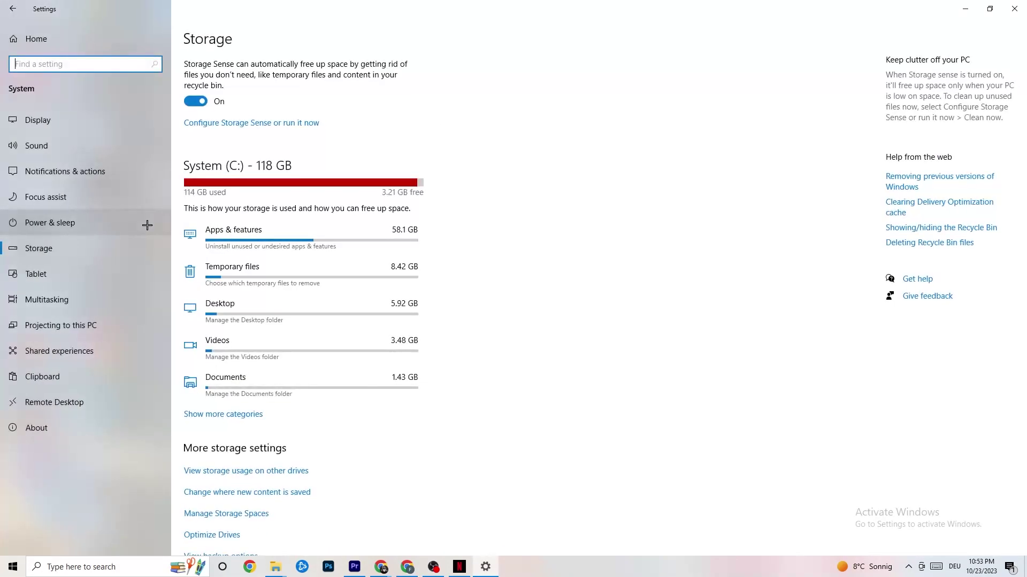
# Check the Captures and Game Mode pages of the Gaming settings
pyautogui.click(11, 9)
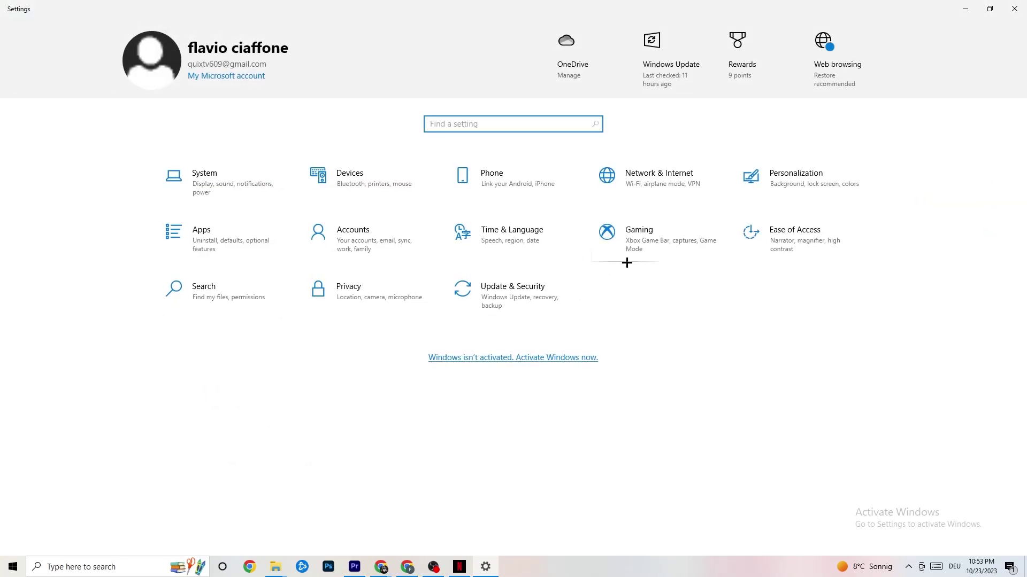
pyautogui.click(660, 242)
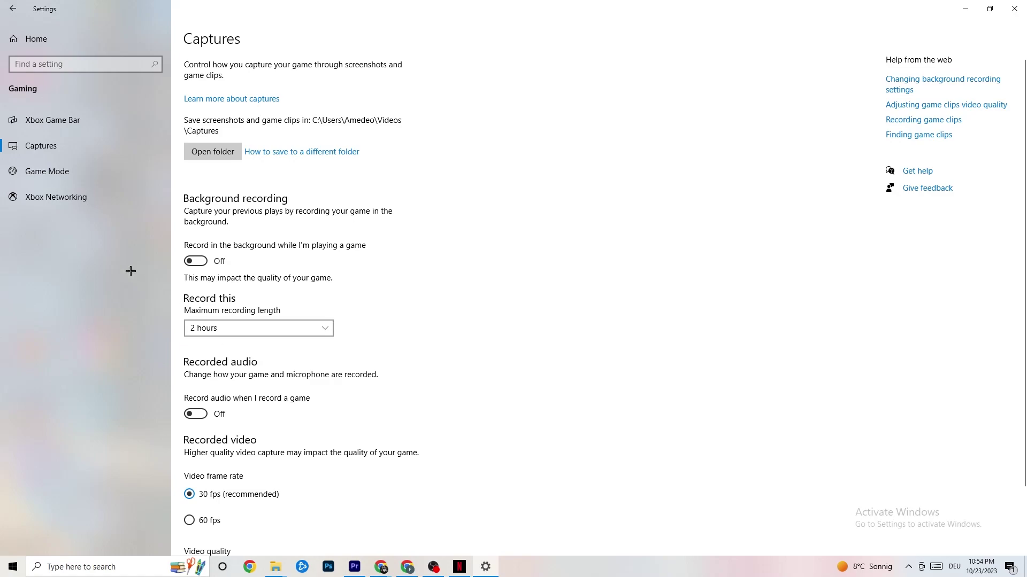
pyautogui.click(53, 172)
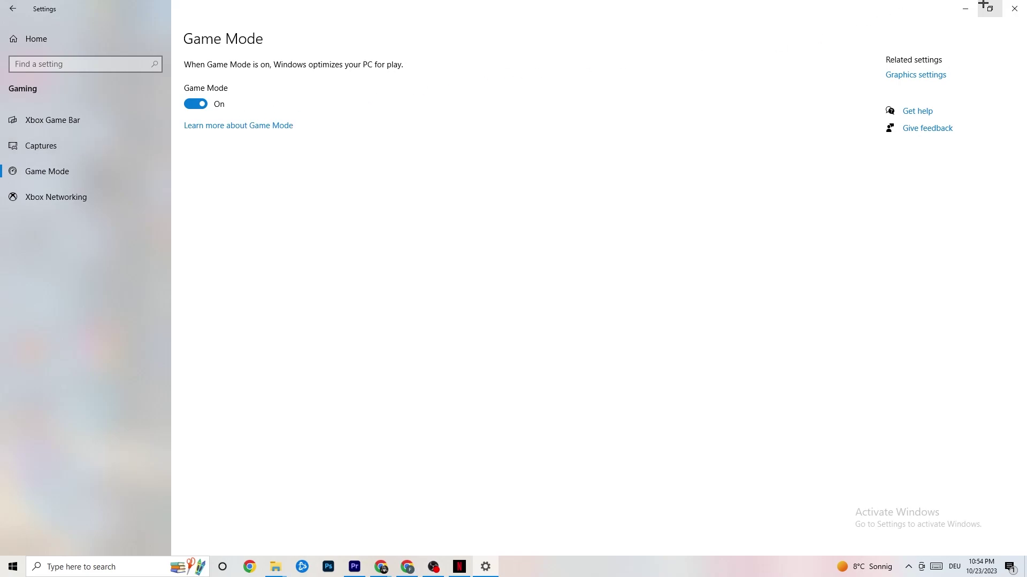
# Close the Settings window and open Task Manager
pyautogui.click(1013, 8)
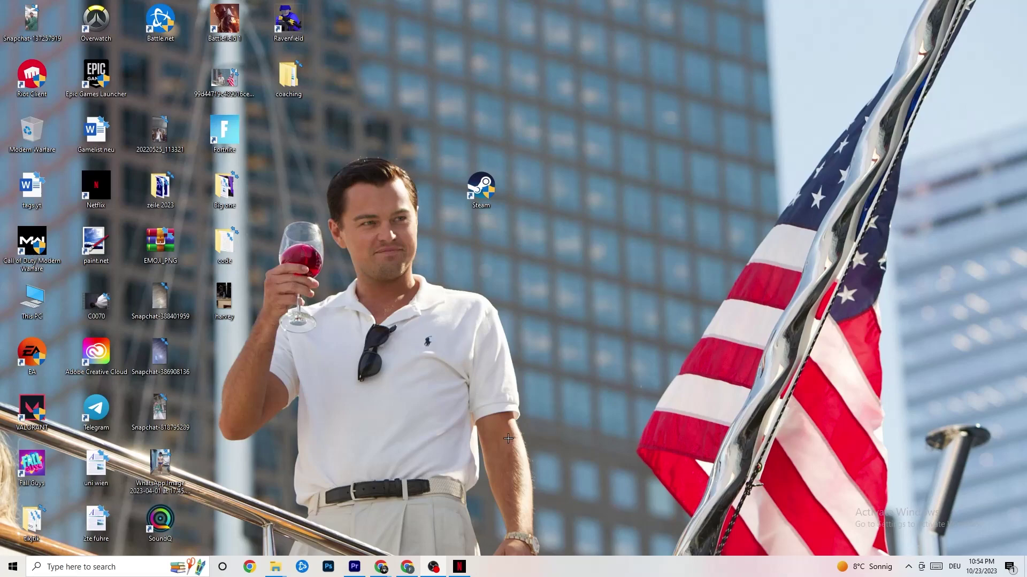
pyautogui.rightClick(525, 575)
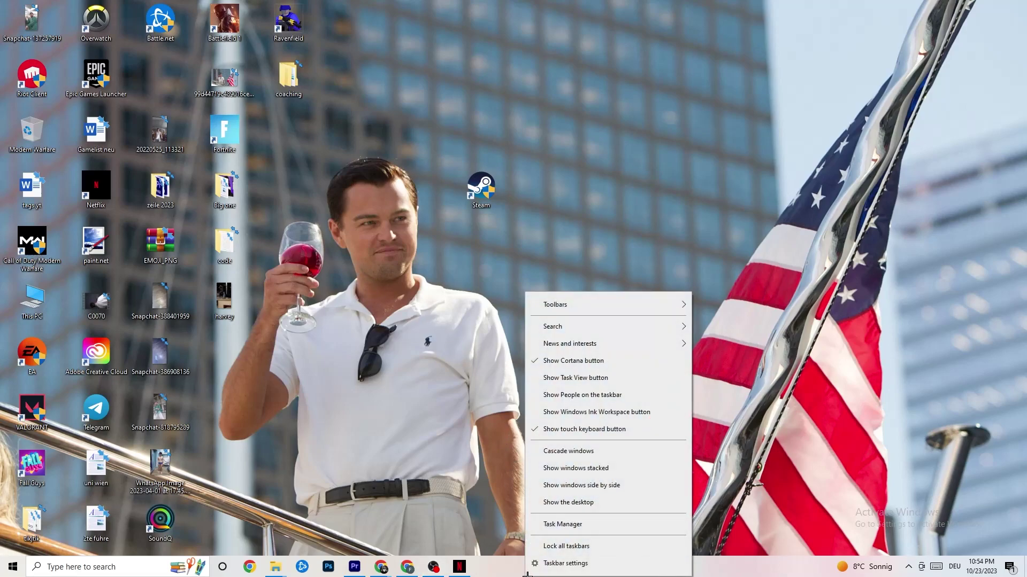
pyautogui.click(557, 525)
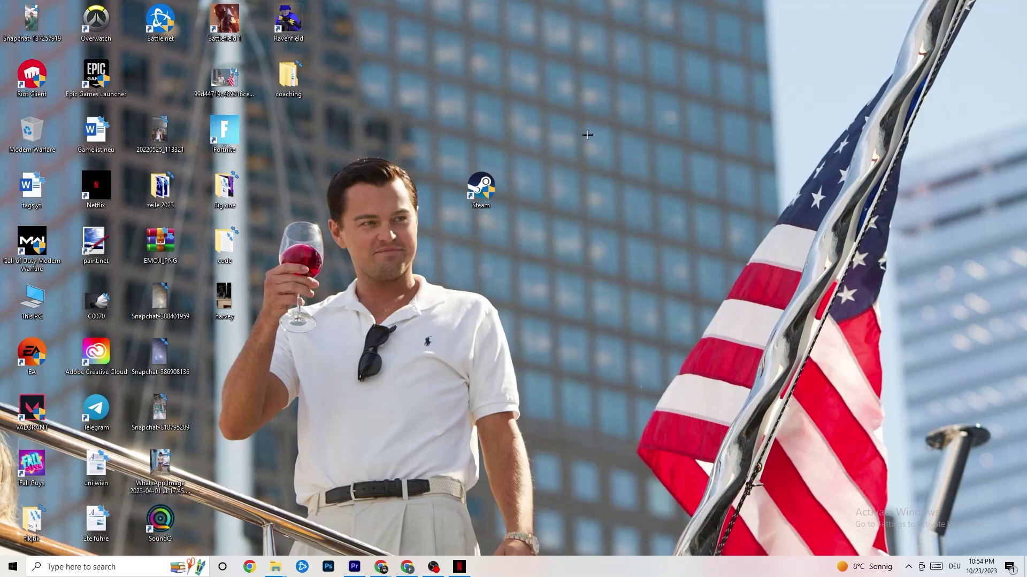
pyautogui.click(590, 30)
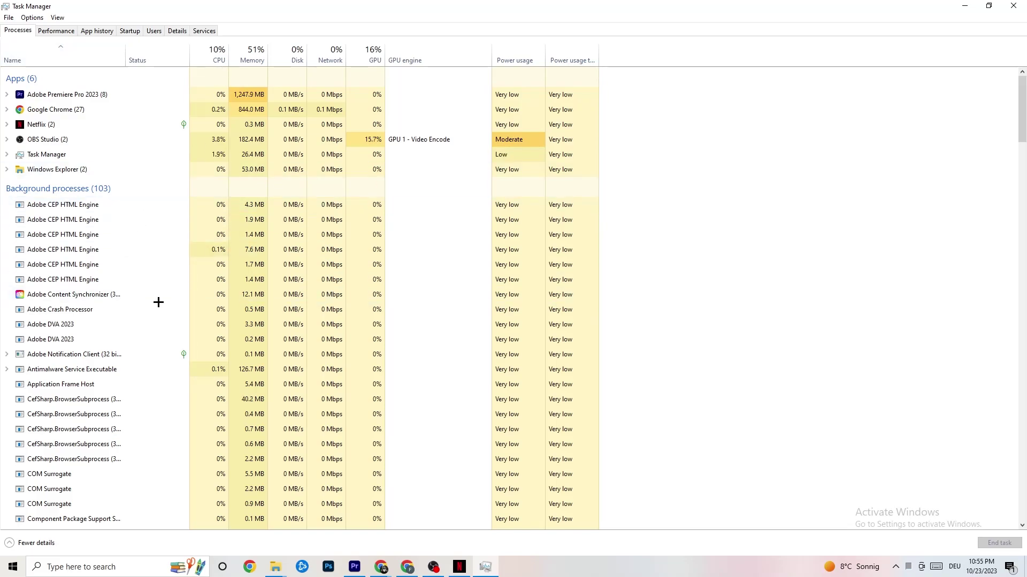
# Review the running apps and background processes, including the available actions for the Netflix app, without ending any task
pyautogui.scroll(-8, 161, 353)
pyautogui.scroll(8, 202, 355)
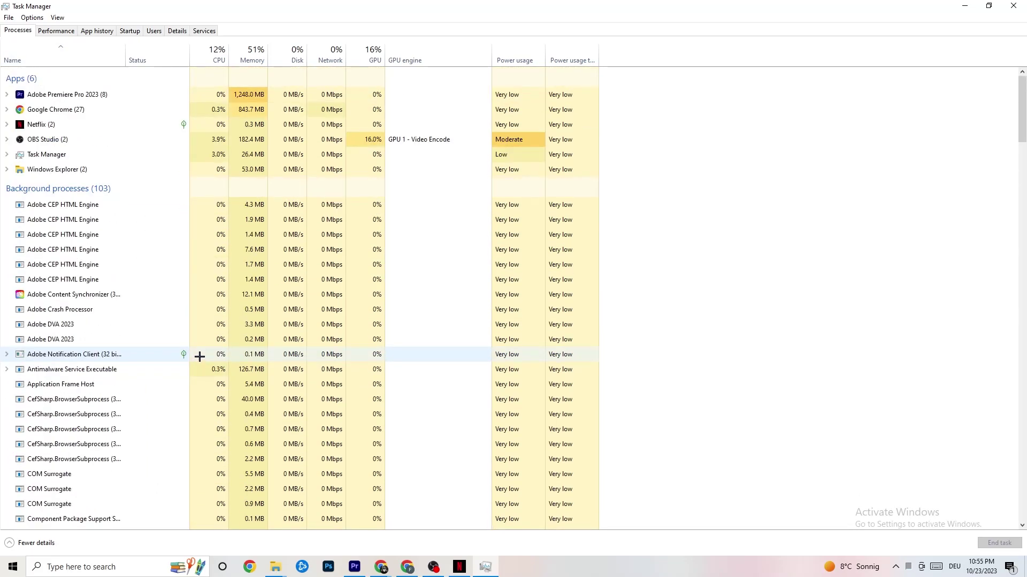
pyautogui.scroll(-1, 167, 307)
pyautogui.scroll(1, 134, 284)
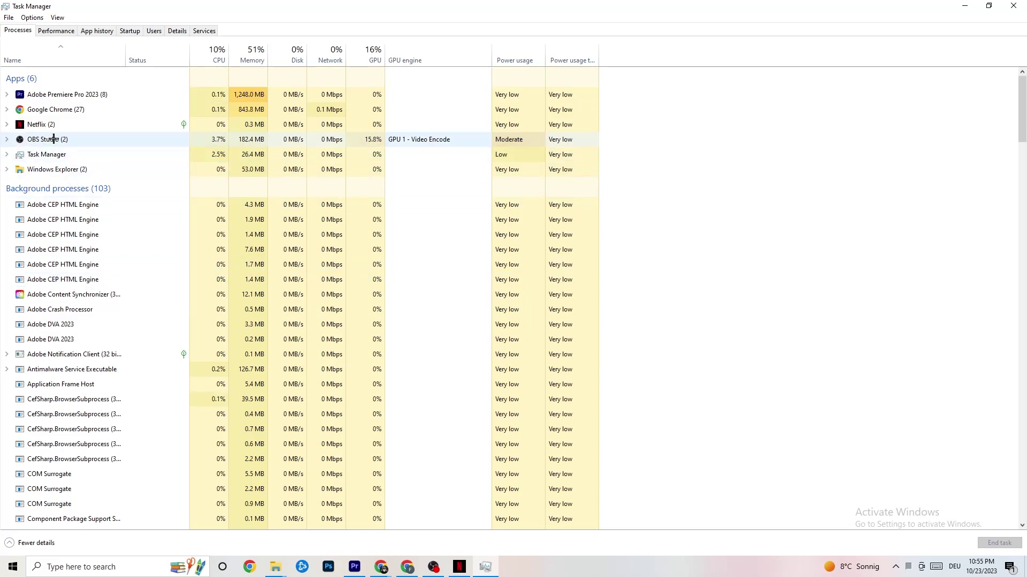
pyautogui.rightClick(65, 124)
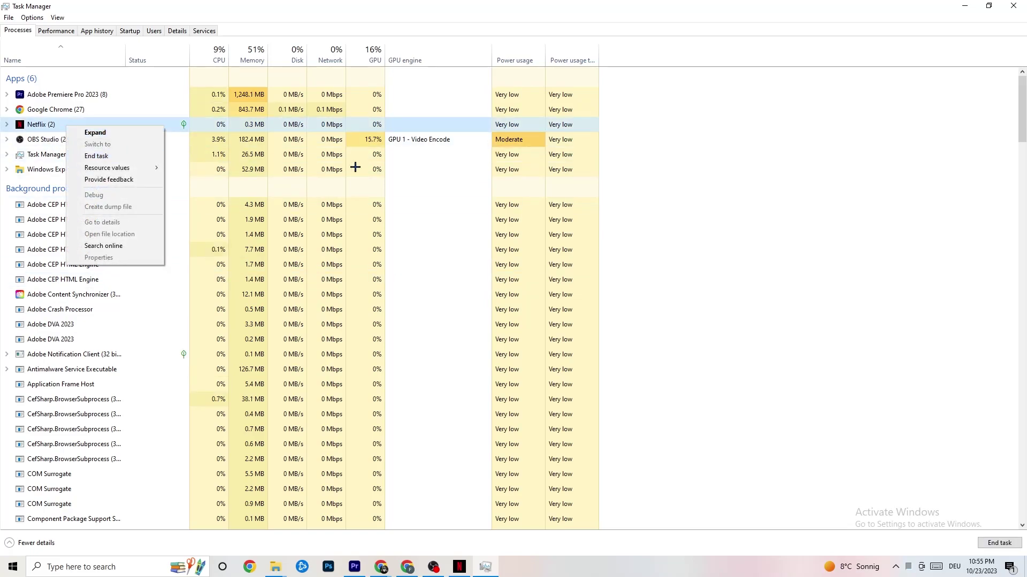
pyautogui.click(711, 257)
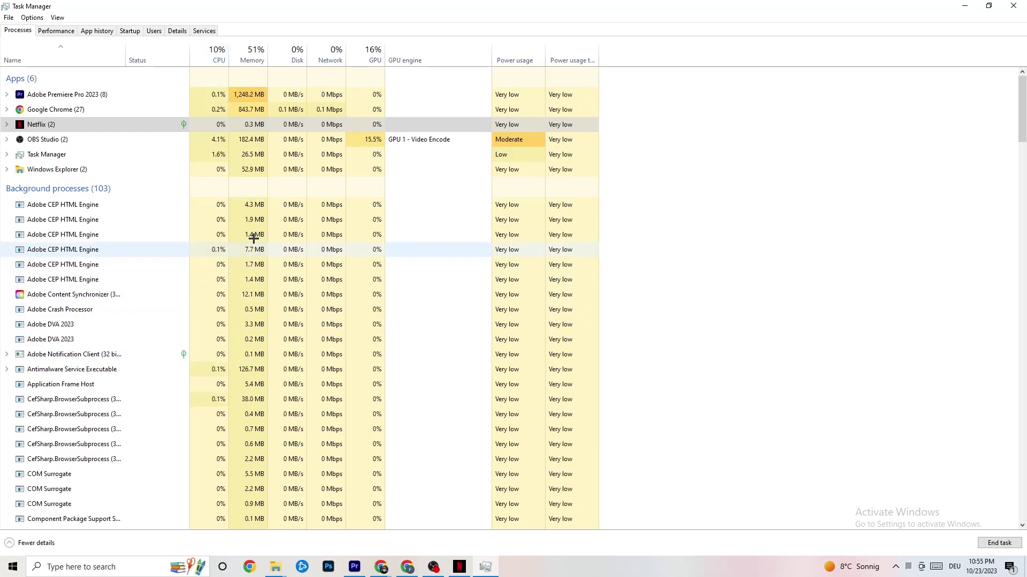
# Check the available priority levels for the Adobe Premiere Pro process in the detailed process list
pyautogui.click(170, 32)
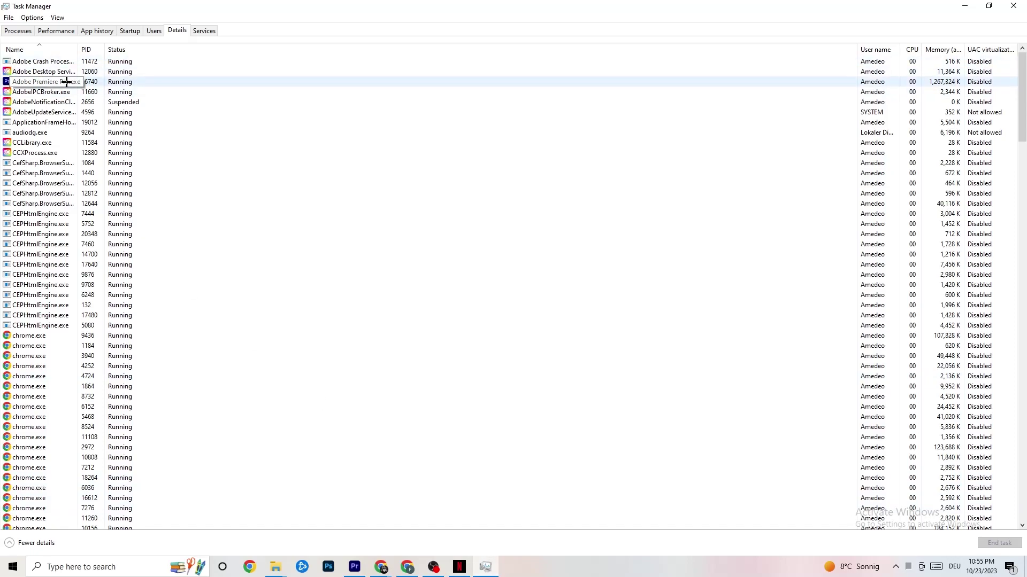
pyautogui.rightClick(100, 84)
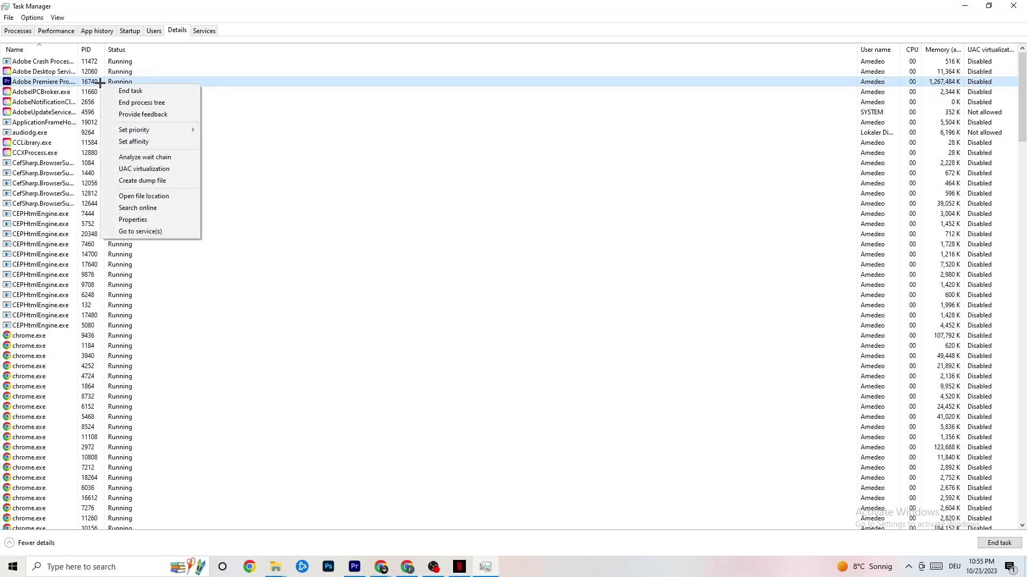
pyautogui.moveTo(158, 130)
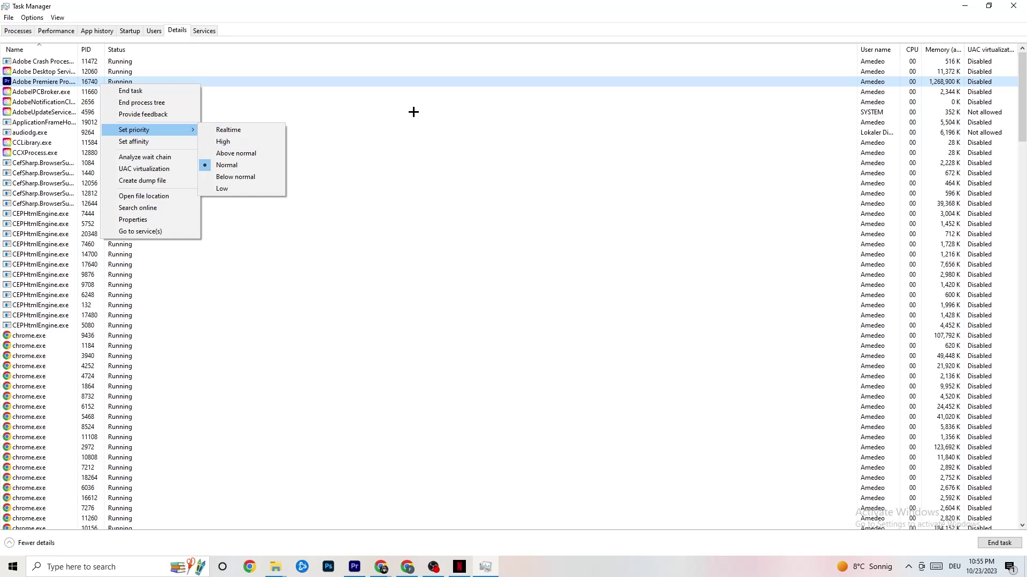
pyautogui.click(167, 129)
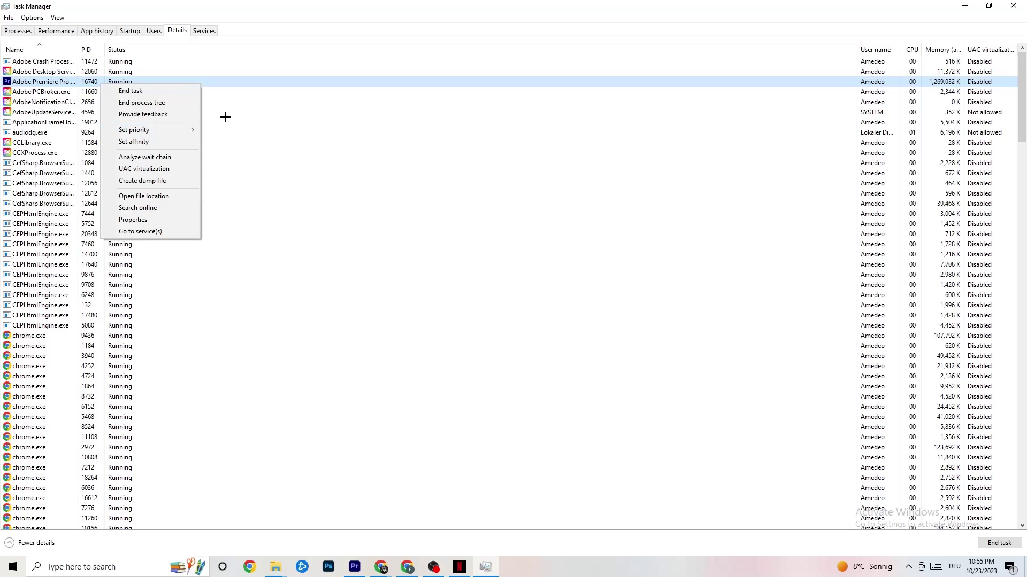
# Review the startup apps and the available actions for Google Drive and Pivot Software Support, and close Task Manager
pyautogui.click(130, 30)
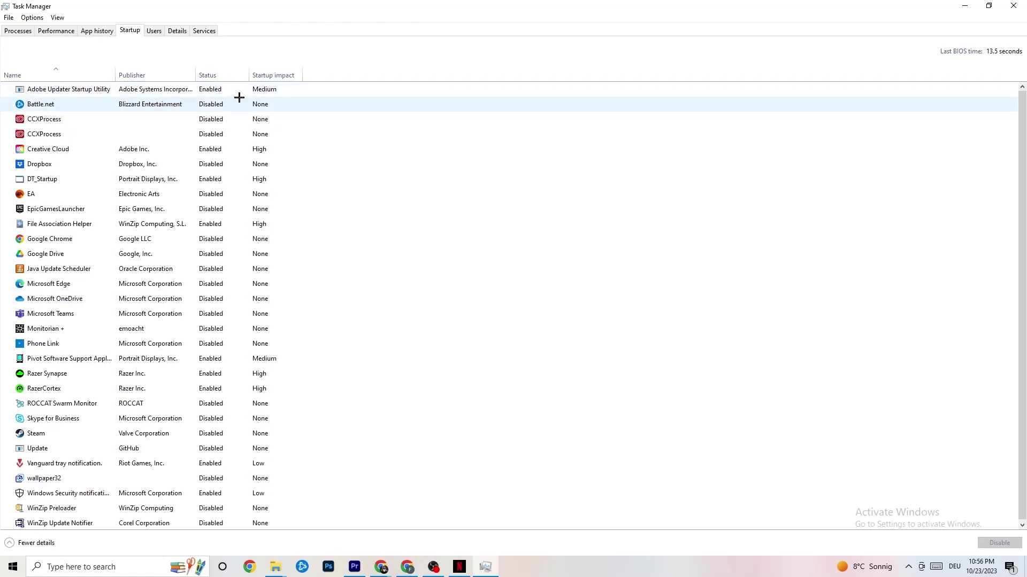
pyautogui.rightClick(147, 254)
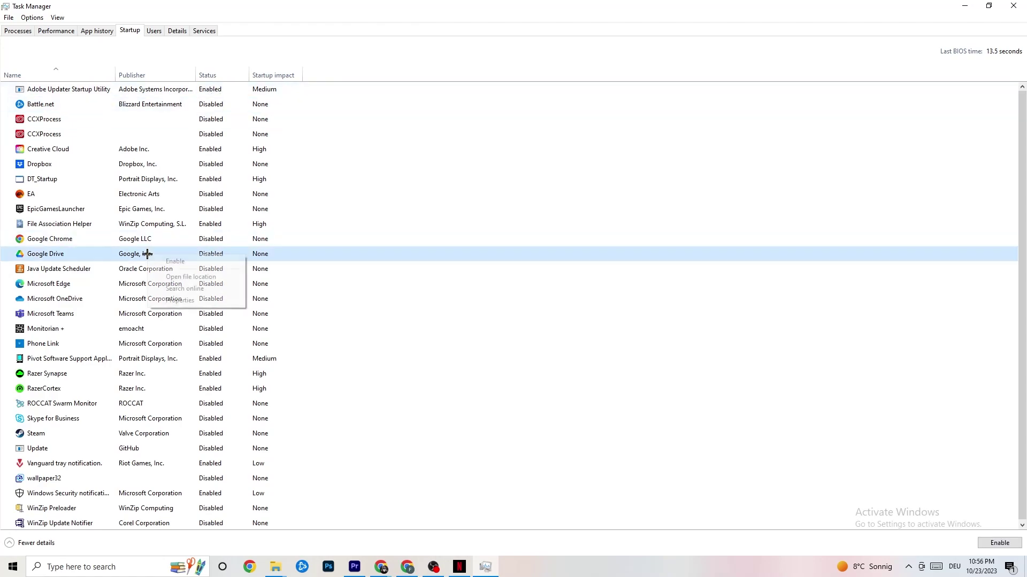
pyautogui.rightClick(203, 360)
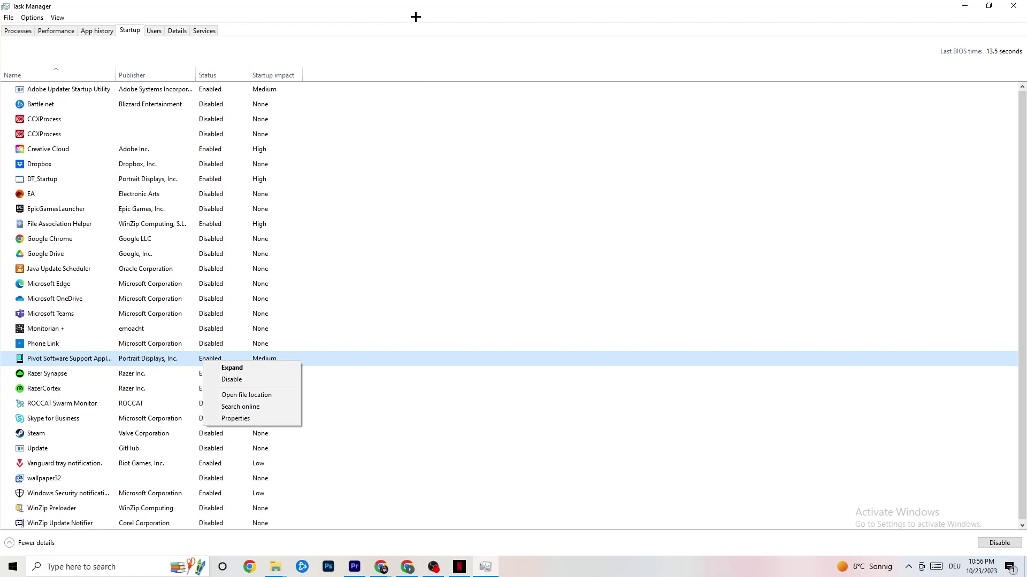
pyautogui.click(415, 16)
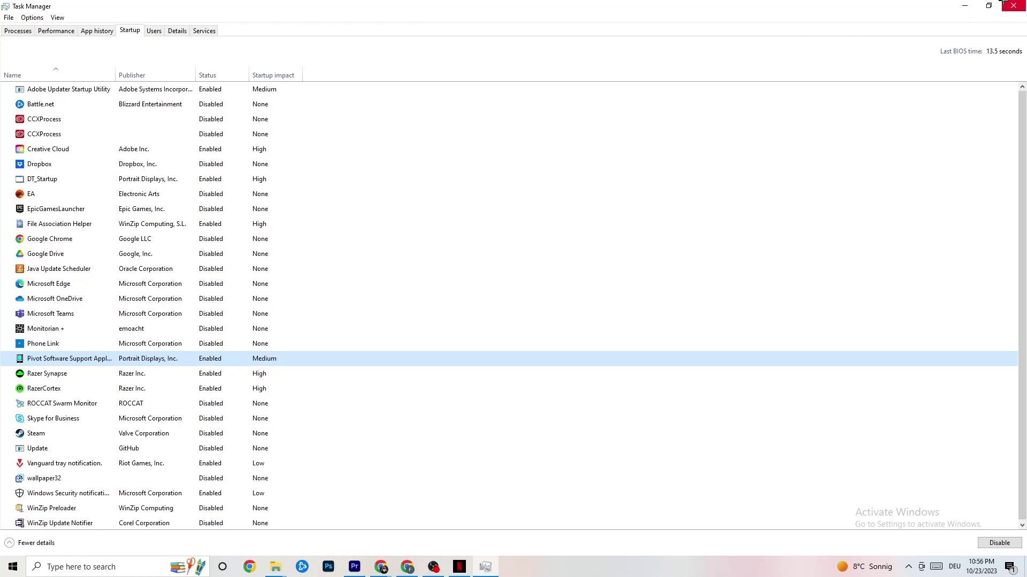
pyautogui.click(1012, 5)
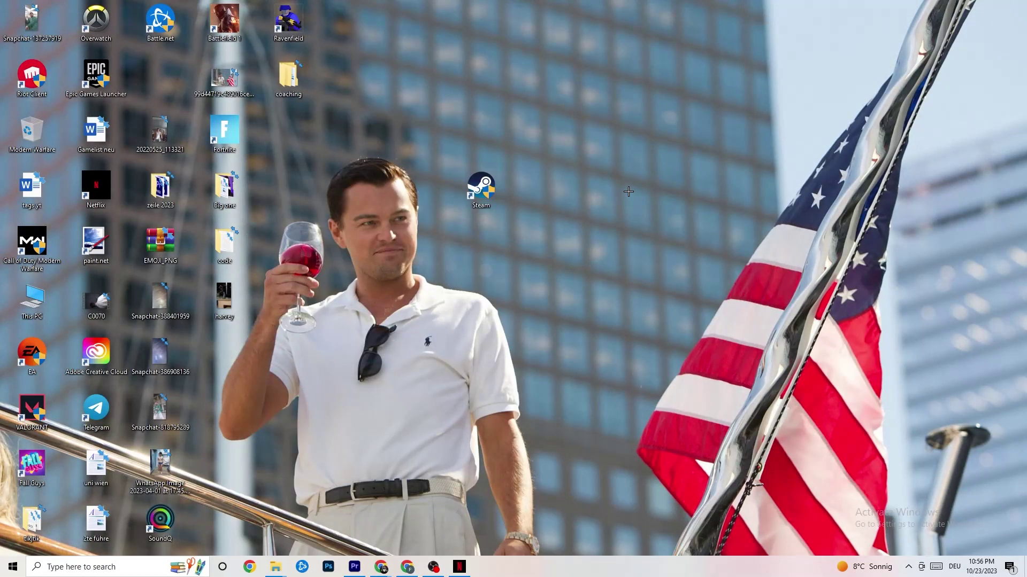